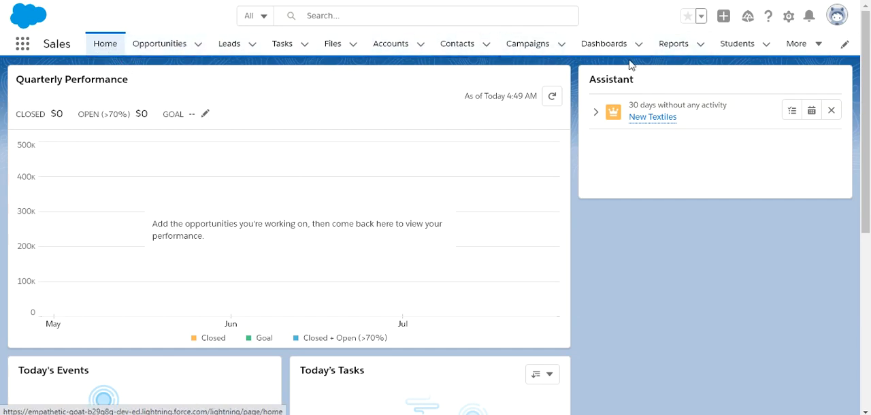
Step: Open Setup for the current app
click(29, 49)
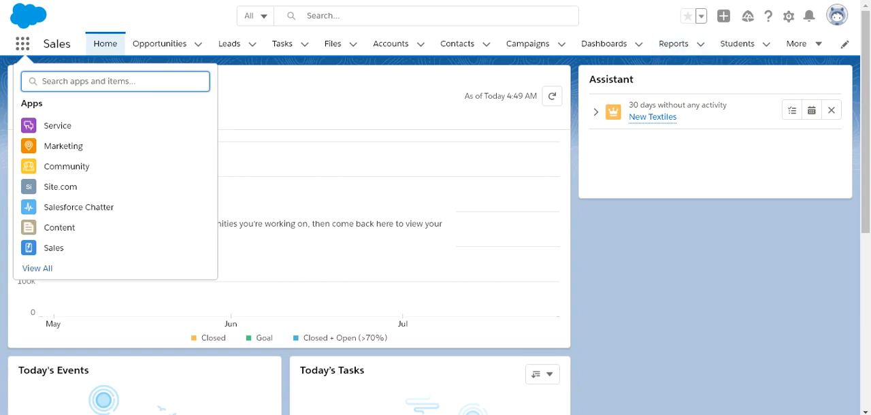
click(791, 20)
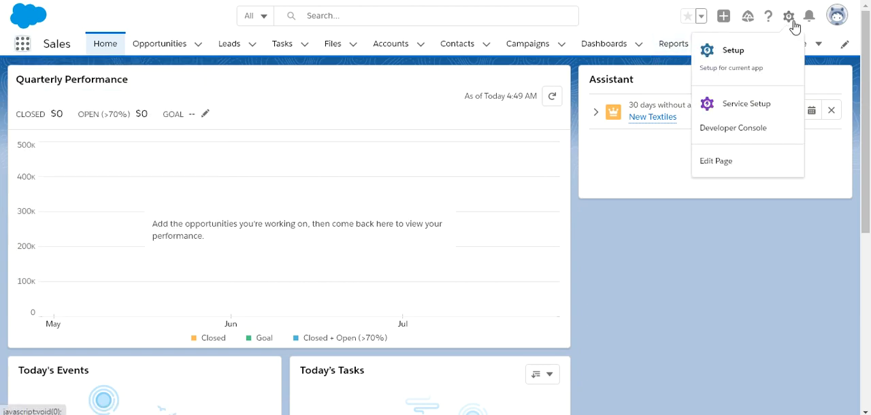
click(746, 60)
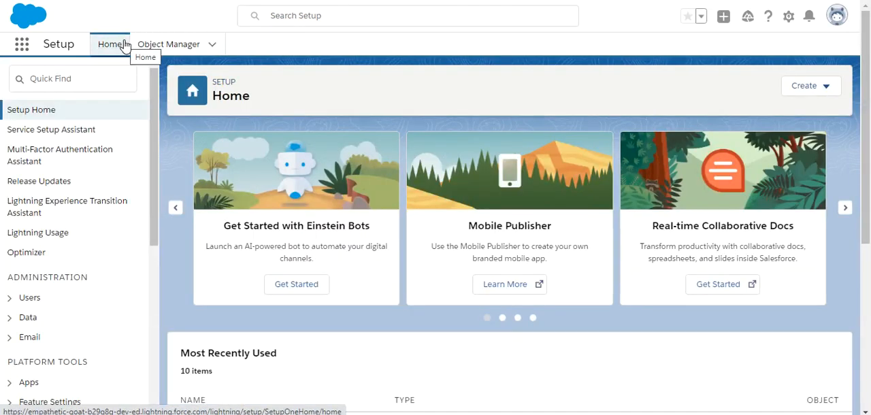
Step: Search the Setup navigation for "app" and open the App Manager
click(112, 82)
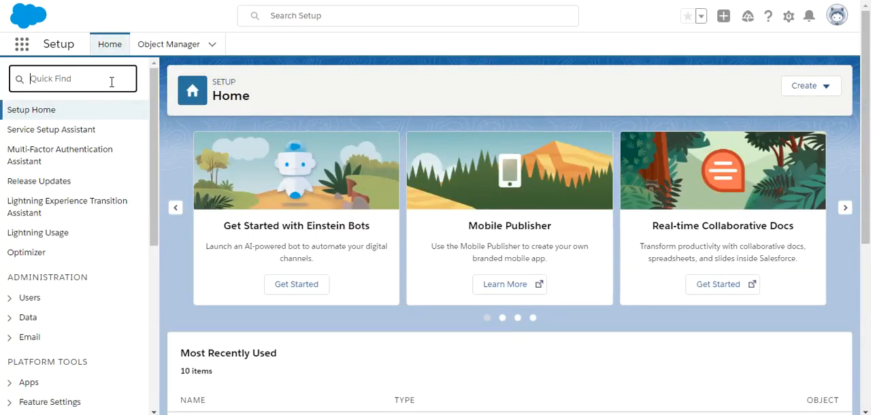
text(app)
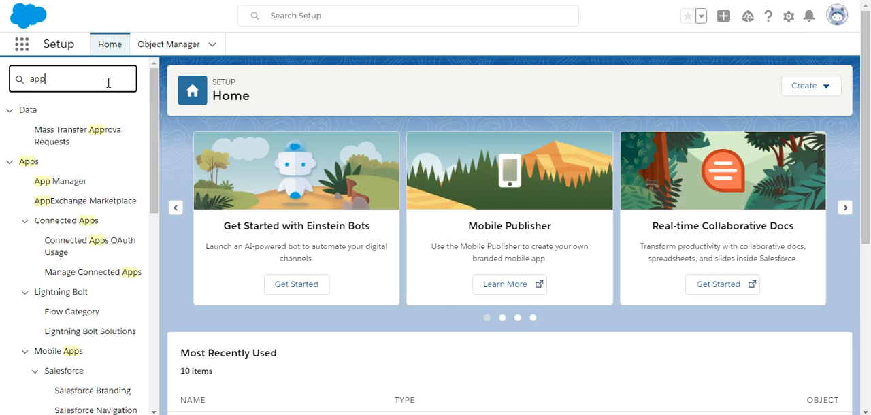
click(68, 185)
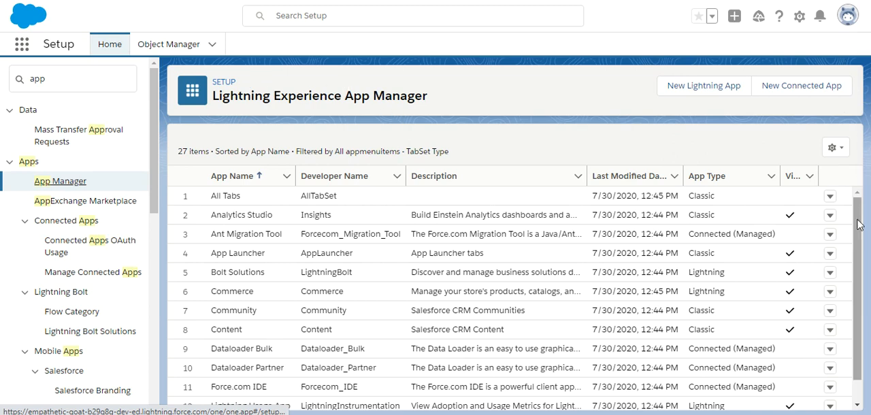
Step: Look through the list of existing apps and check the actions available for All Tabs and Bolt Solutions
drag(857, 253, 859, 222)
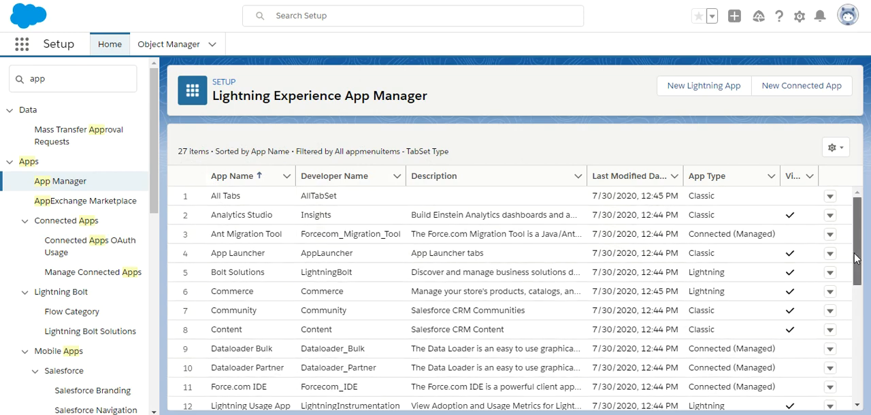
scroll(856, 257, down, 2)
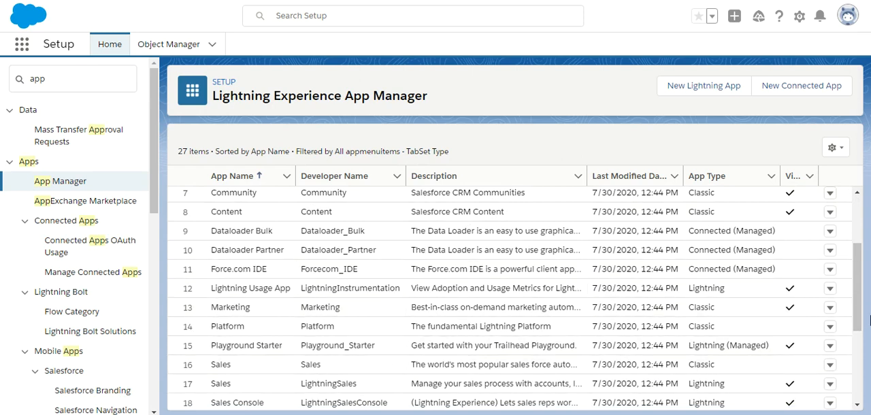
drag(859, 321, 859, 269)
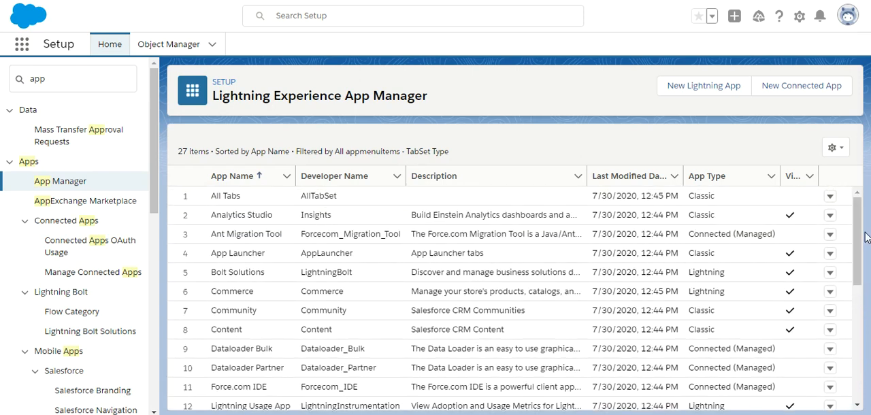
click(830, 198)
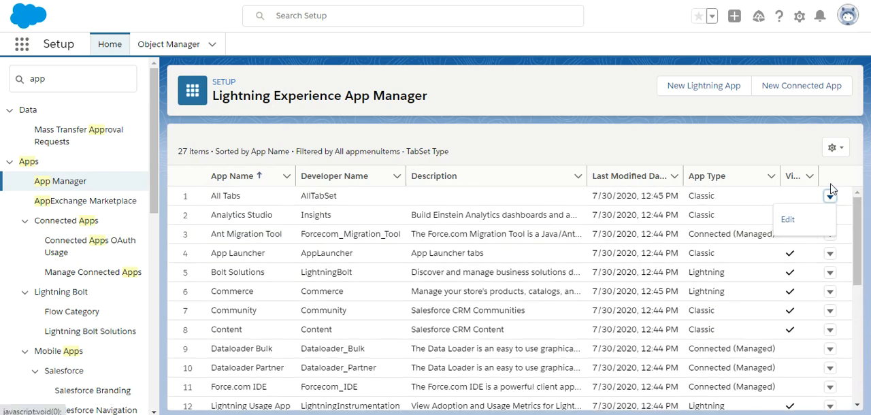
click(830, 272)
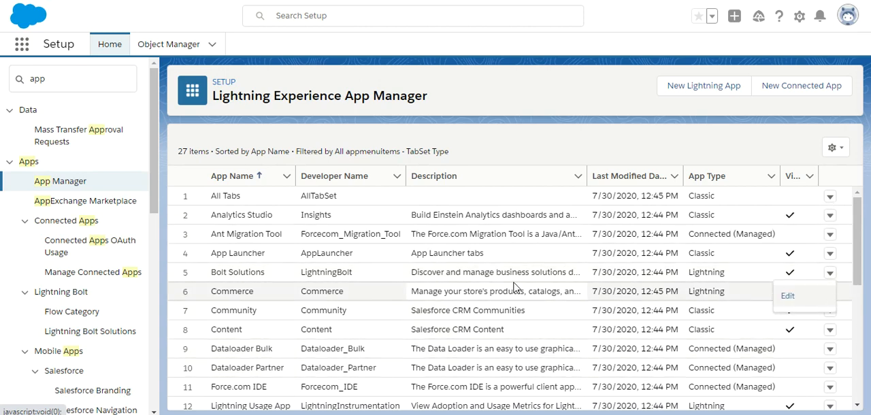
Step: Start a new Lightning app and review its details and branding options, including the primary color choices
click(723, 93)
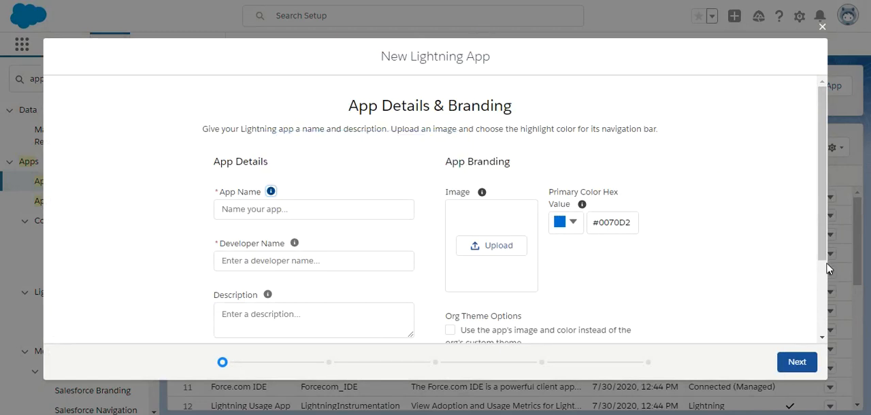
scroll(824, 257, down, 1)
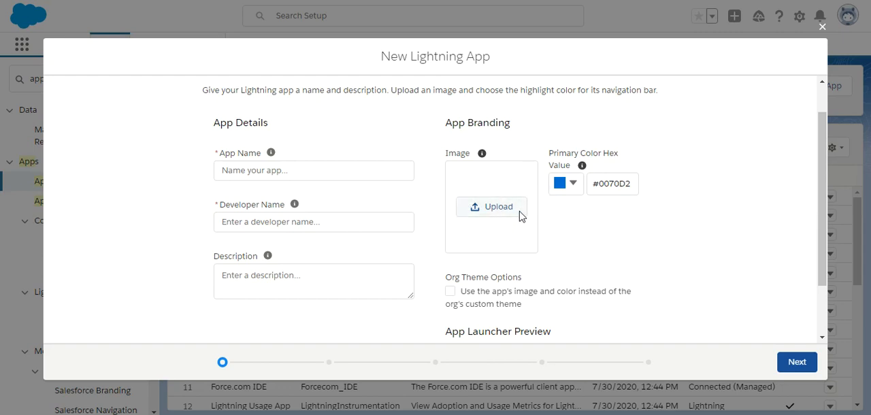
click(574, 191)
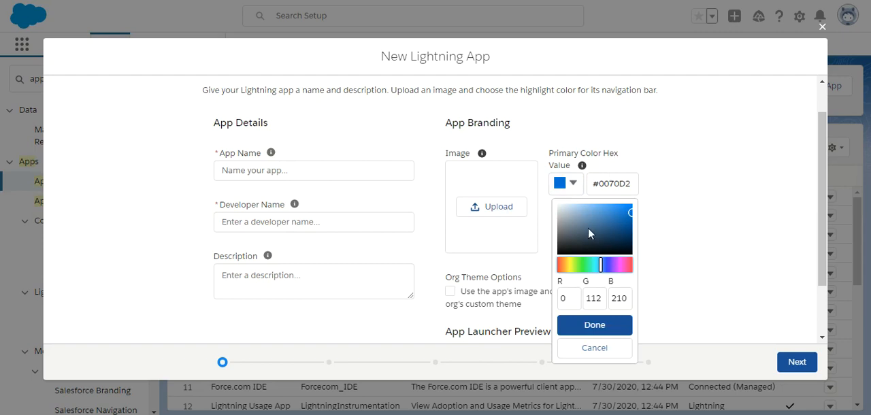
click(695, 245)
drag(820, 279, 815, 325)
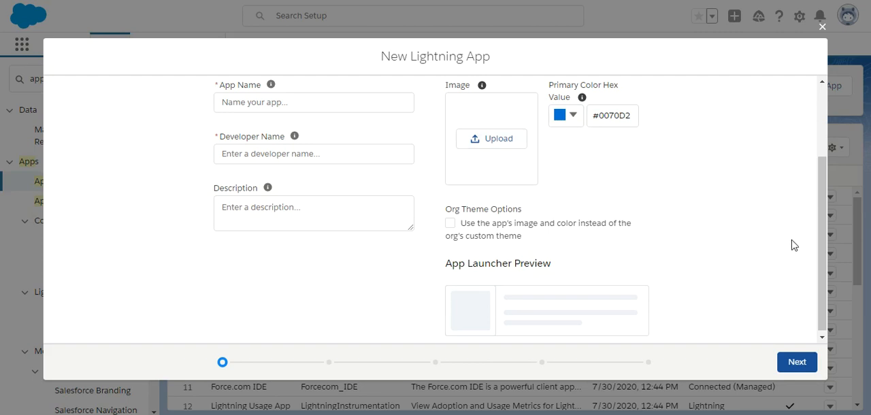
scroll(824, 242, up, 1)
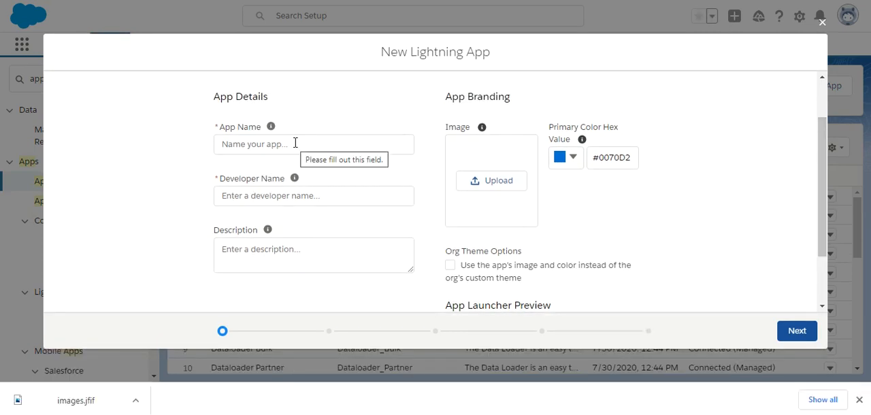
Step: Name the app School Management, correcting the spelling, and have the developer name filled in as School_Management
click(295, 143)
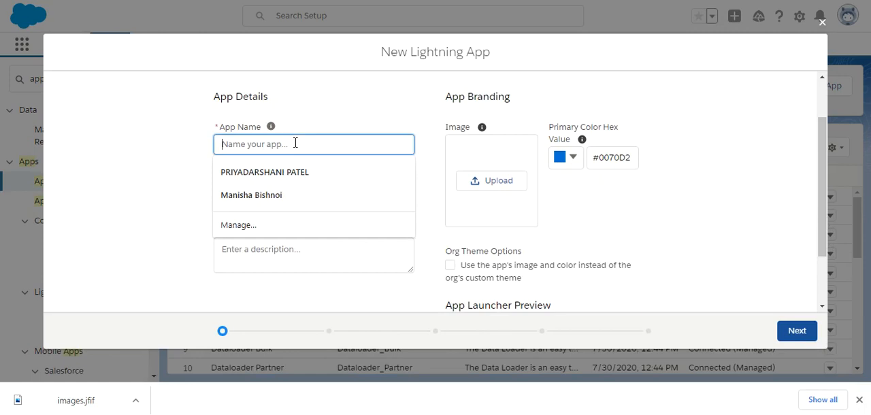
text(School Mangment)
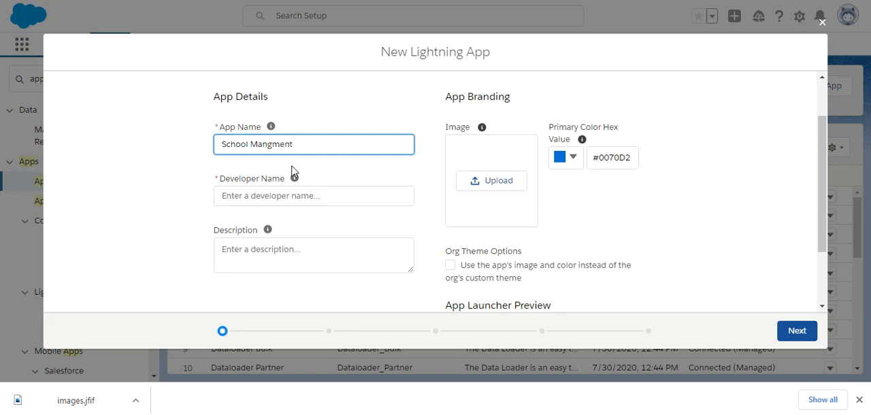
right_click(281, 146)
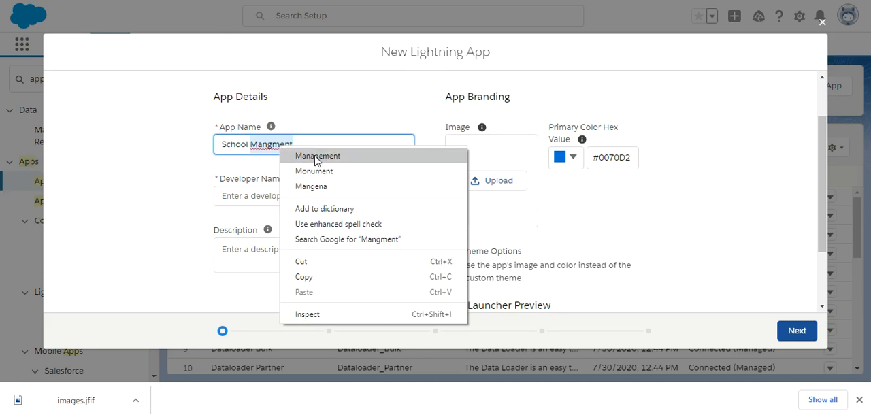
click(294, 156)
click(254, 196)
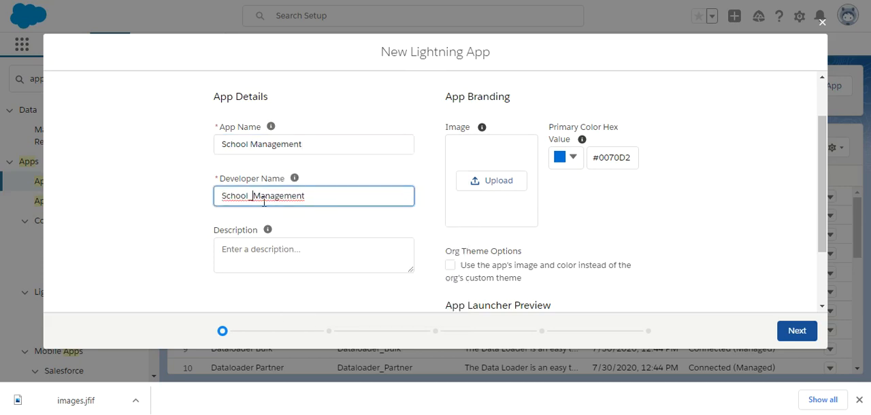
right_click(277, 202)
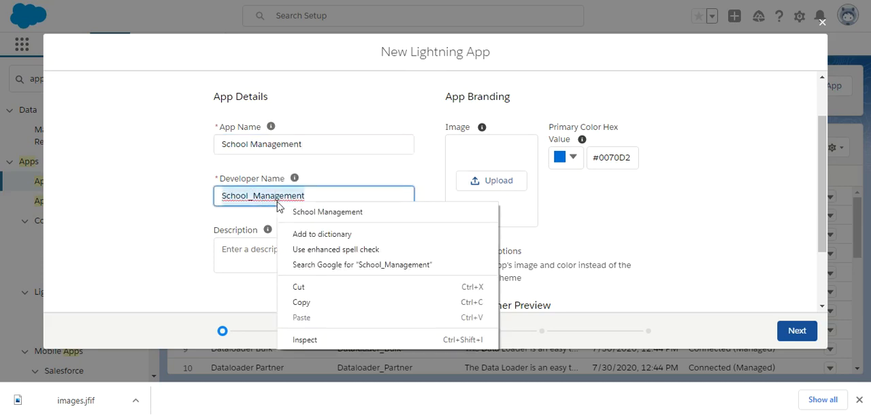
Step: Enter the app description "This is an application to manage the school."
click(241, 269)
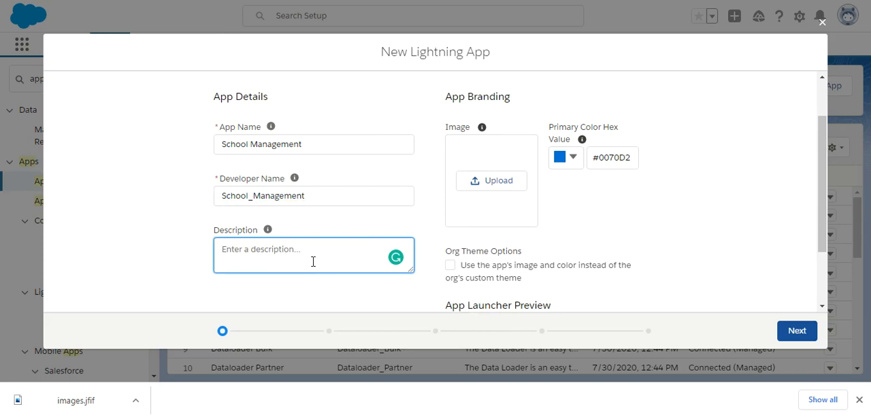
text(Manag)
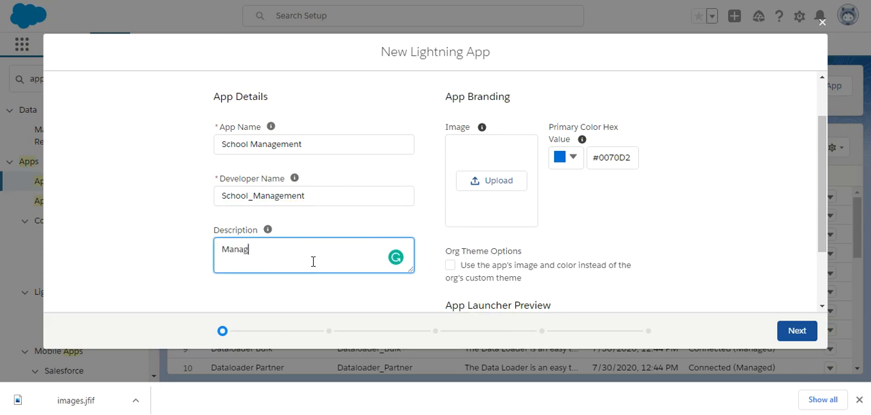
text(e th)
key(BackSpace)
key(BackSpace)
key(BackSpace)
key(BackSpace)
key(BackSpace)
key(BackSpace)
key(BackSpace)
key(BackSpace)
key(BackSpace)
text(T)
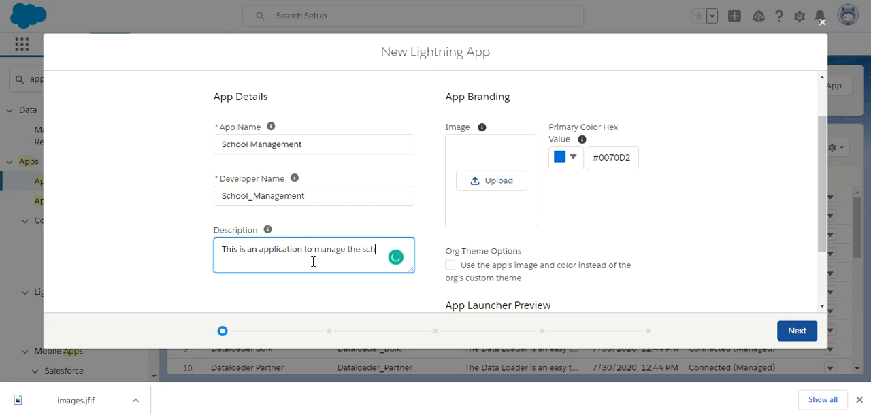
text(ool)
Step: Try to upload the images.jfif file from the Desktop folder as the app's image
click(507, 181)
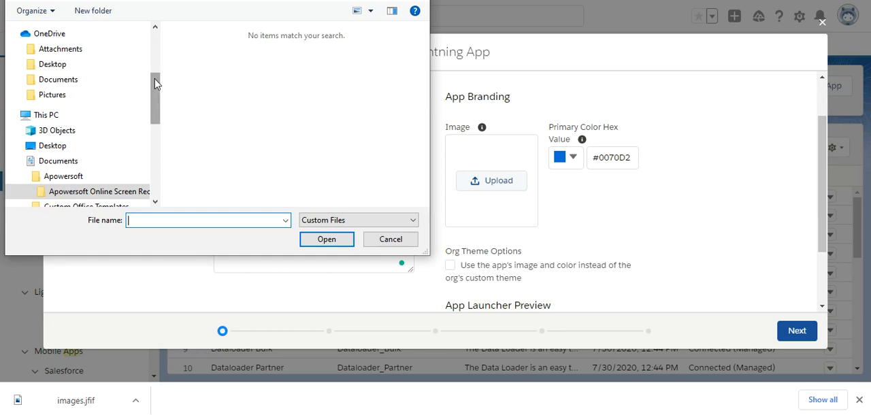
drag(154, 83, 155, 90)
click(70, 128)
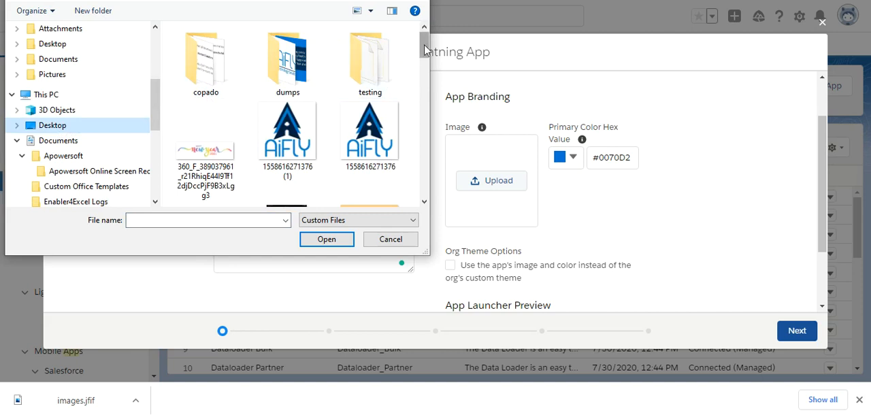
scroll(283, 61, down, 5)
double_click(285, 85)
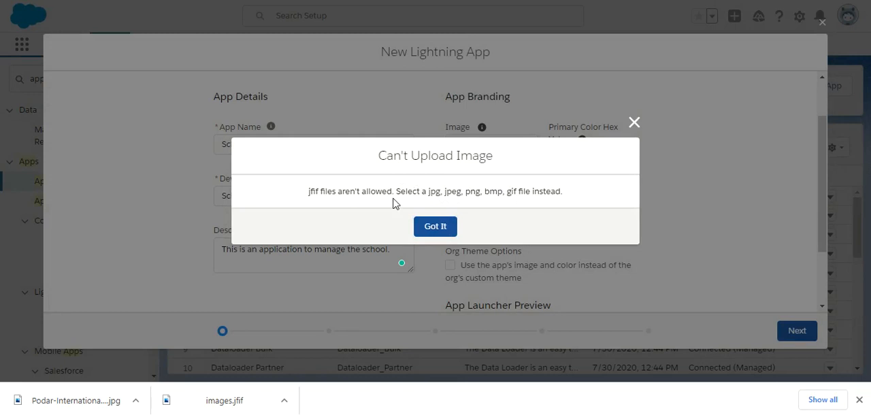
click(439, 227)
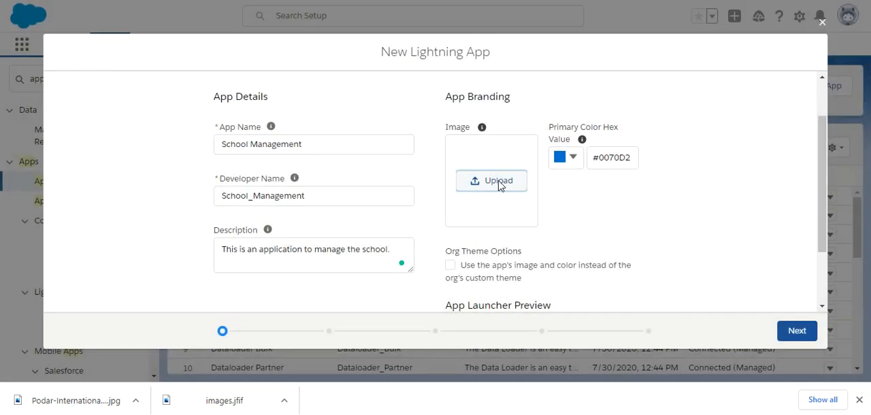
Step: Upload the Podar-International-School-top-image1-1024x507 picture from the Desktop folder as the app's image
click(499, 183)
drag(424, 48, 423, 141)
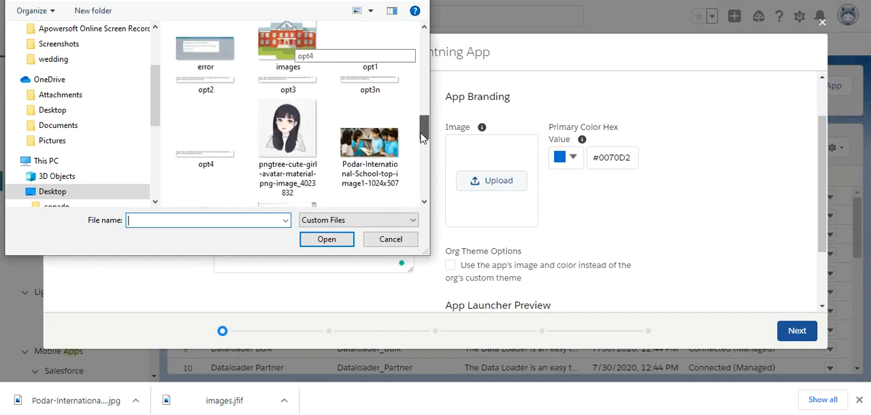
double_click(371, 136)
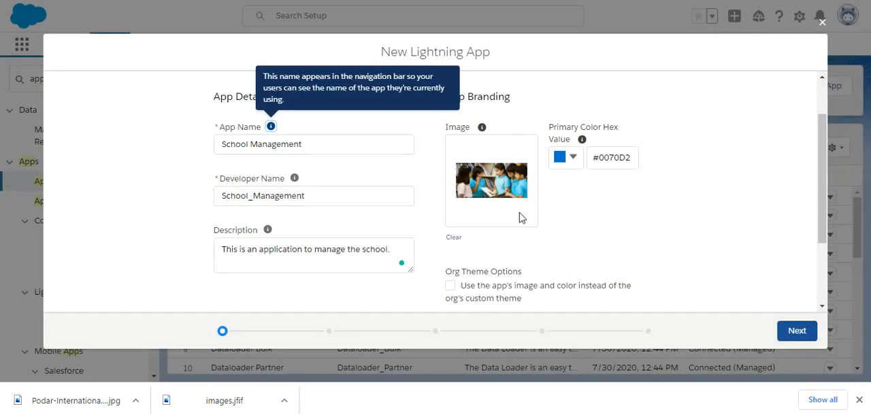
Step: Set the app's primary color to the green #29E19A (RGB 41, 225, 154)
click(573, 157)
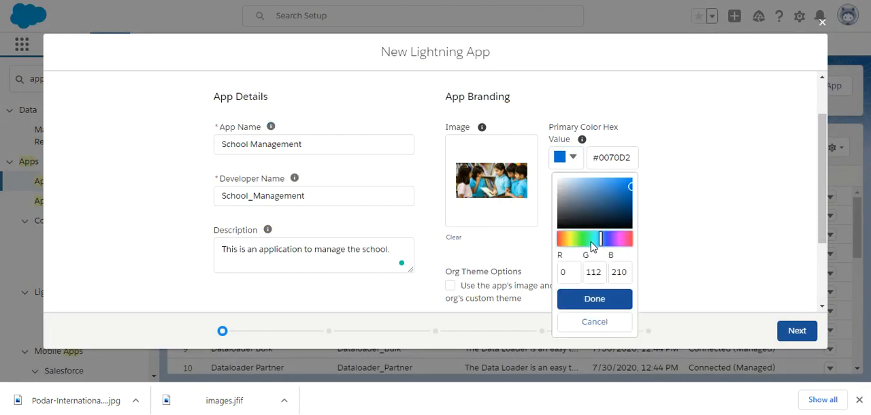
click(590, 238)
click(620, 197)
click(619, 186)
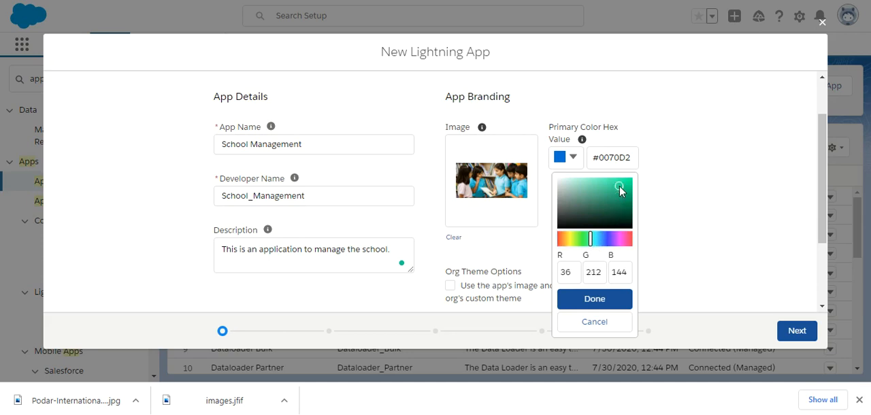
click(616, 196)
click(605, 188)
click(619, 185)
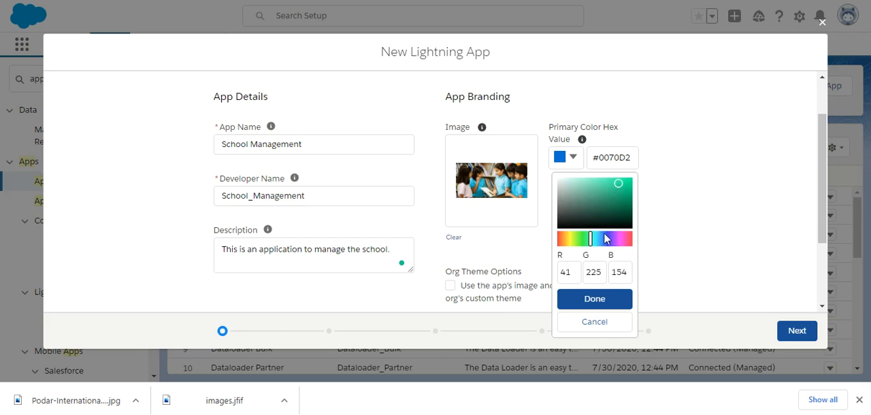
click(595, 305)
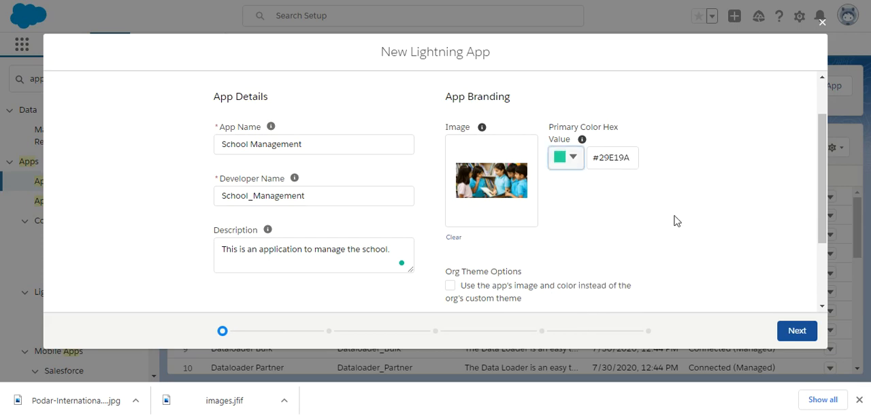
Step: Enable using the app's image and color instead of the org's custom theme, and review the App Launcher preview
drag(821, 245, 821, 296)
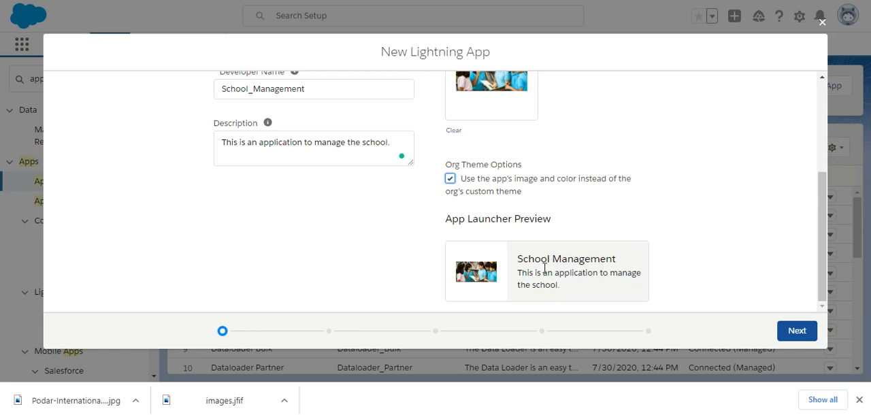
drag(819, 281, 820, 242)
scroll(821, 242, down, 1)
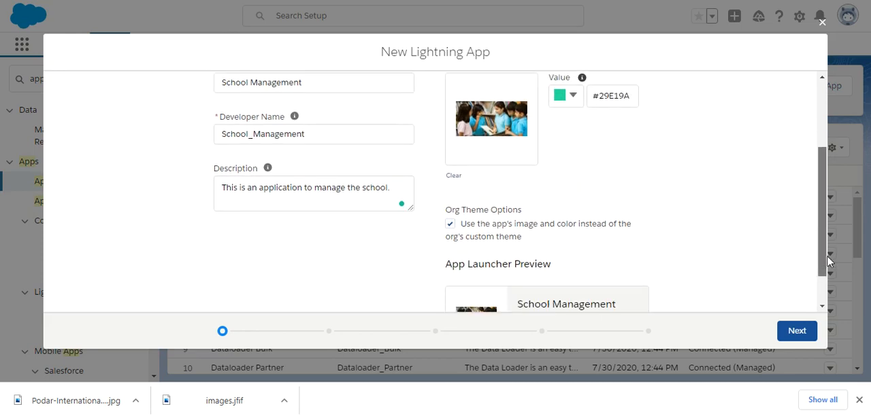
Step: Clear the app's image to check the App Launcher preview without it, and upload the school picture again
click(454, 173)
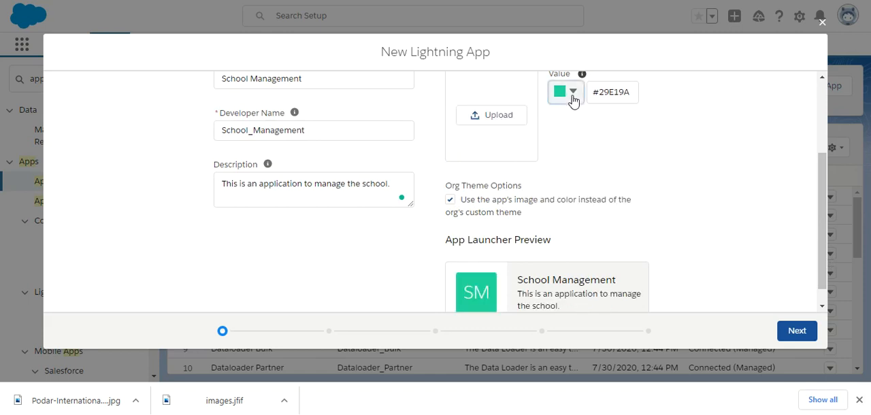
click(573, 95)
scroll(739, 131, up, 3)
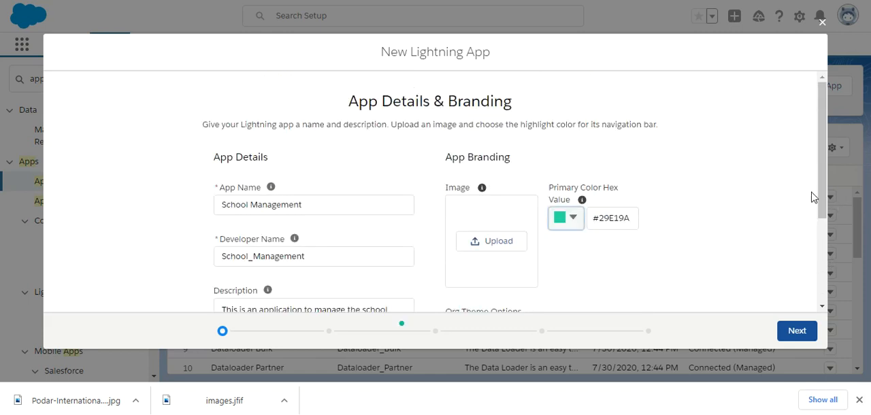
drag(822, 196, 817, 291)
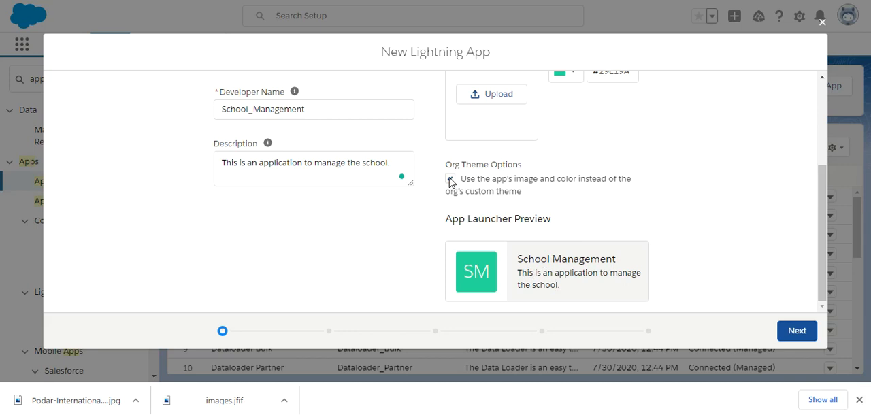
click(498, 102)
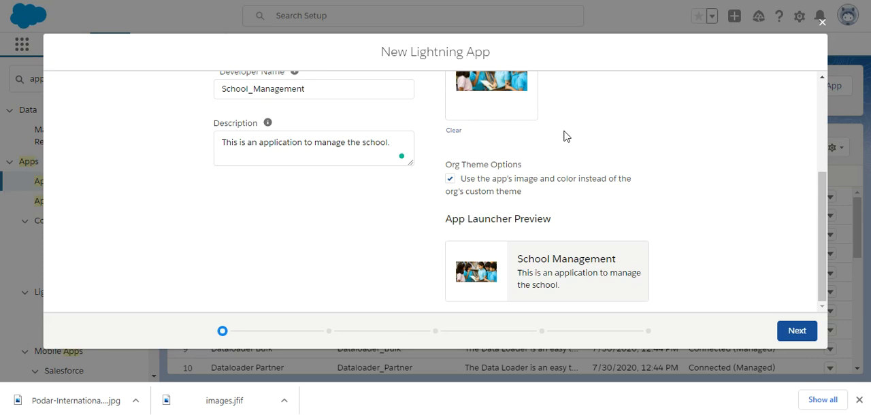
Step: Keep the Desktop and phone form factor in the app options, and advance to the Navigation Items page
click(798, 331)
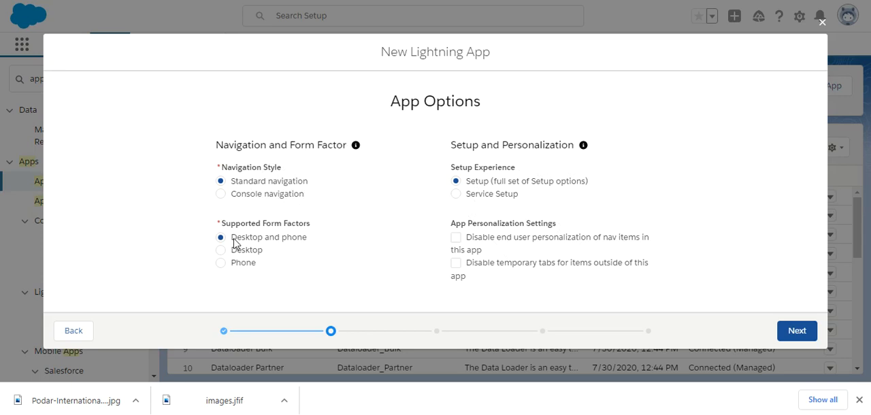
click(297, 245)
click(795, 334)
drag(826, 190, 827, 219)
click(798, 340)
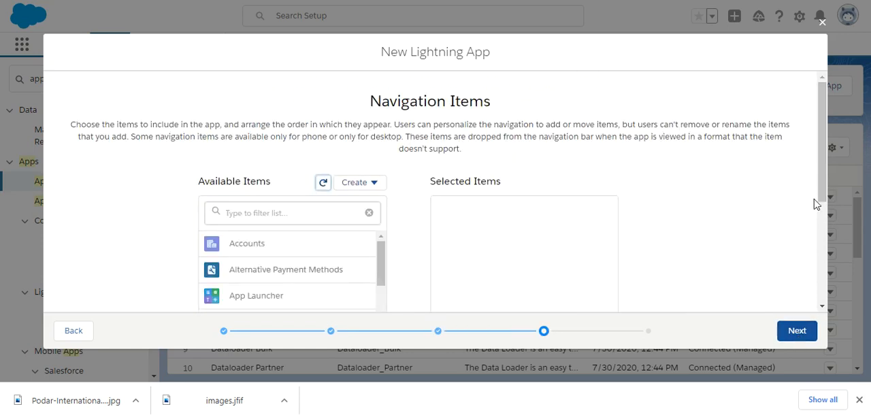
Step: Add Accounts to the app's selected navigation items
drag(822, 200, 822, 244)
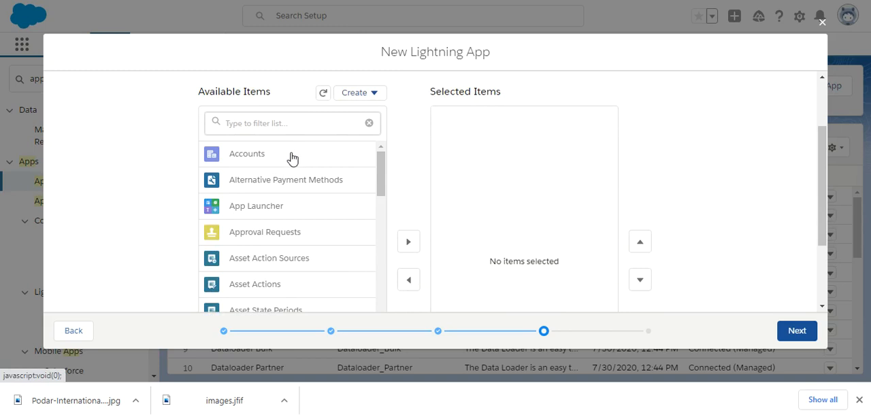
scroll(289, 159, down, 1)
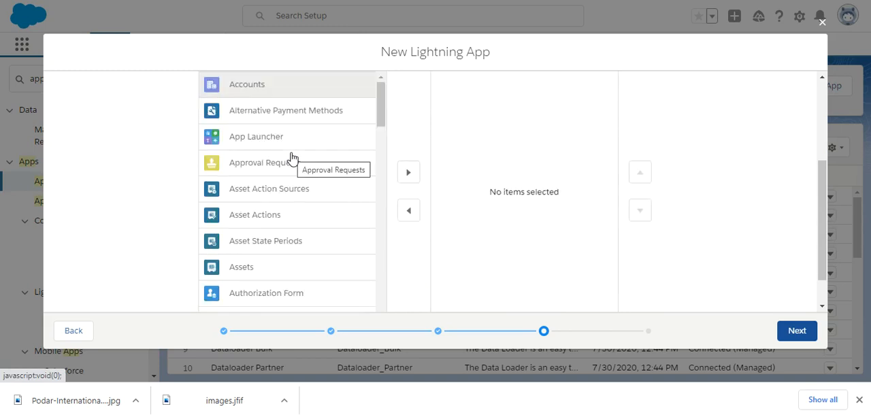
click(409, 172)
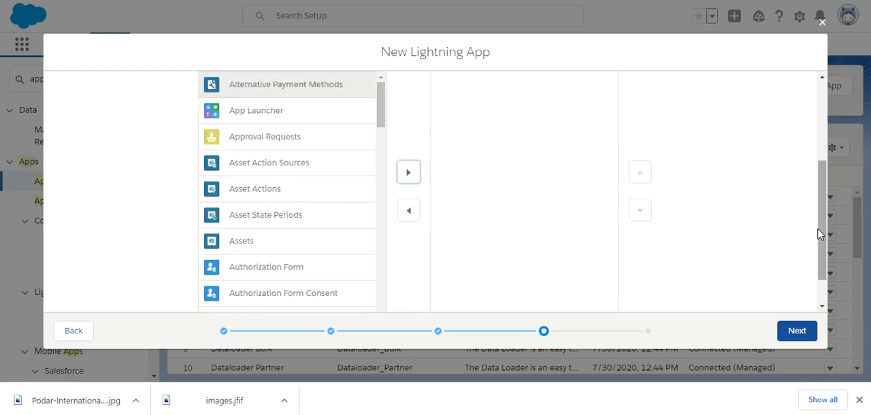
scroll(822, 233, up, 1)
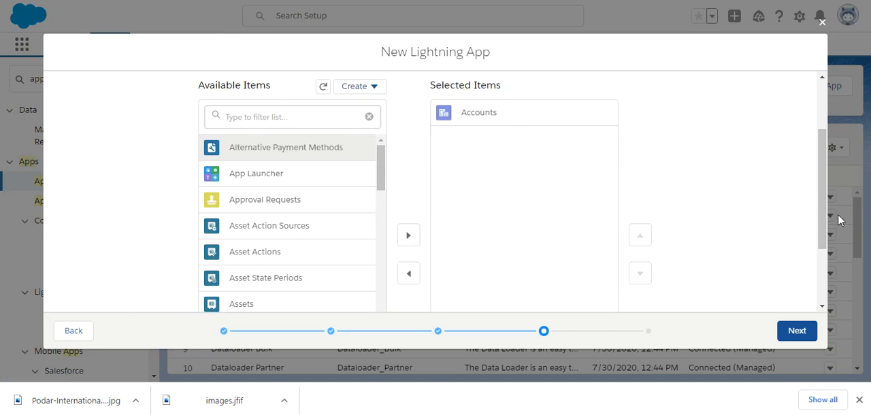
Step: Add Books and Book stalls to the app's selected navigation items
click(262, 107)
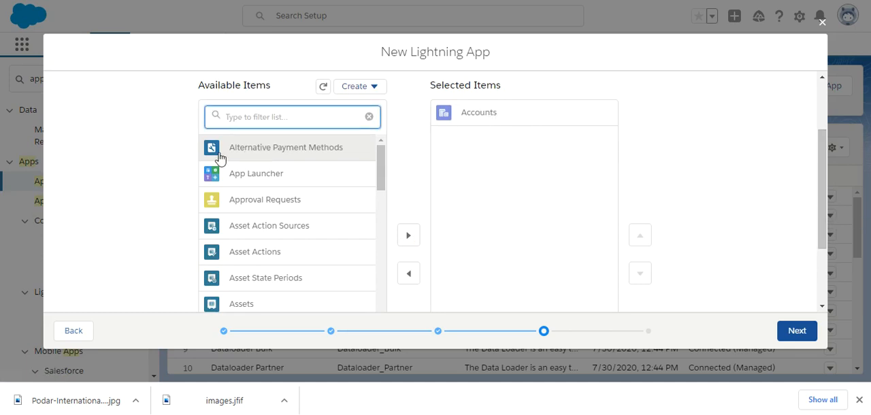
drag(825, 178, 821, 229)
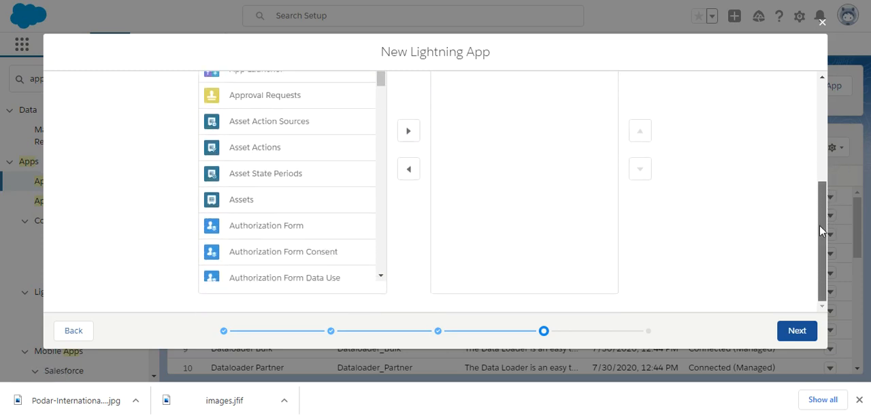
drag(379, 81, 382, 125)
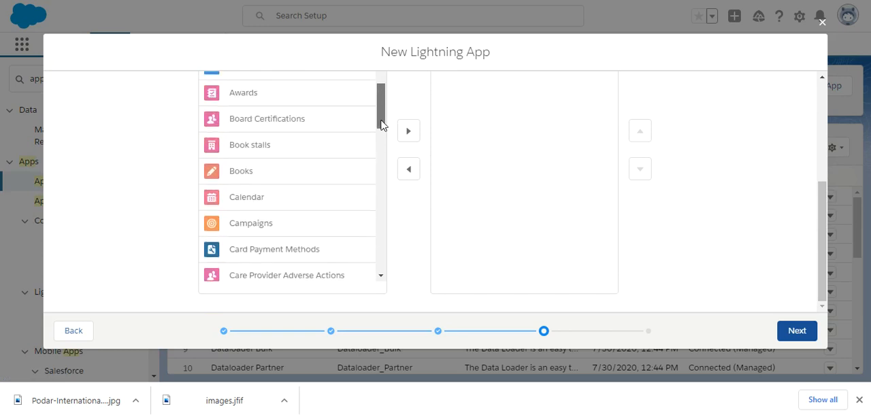
click(297, 171)
click(409, 162)
click(315, 182)
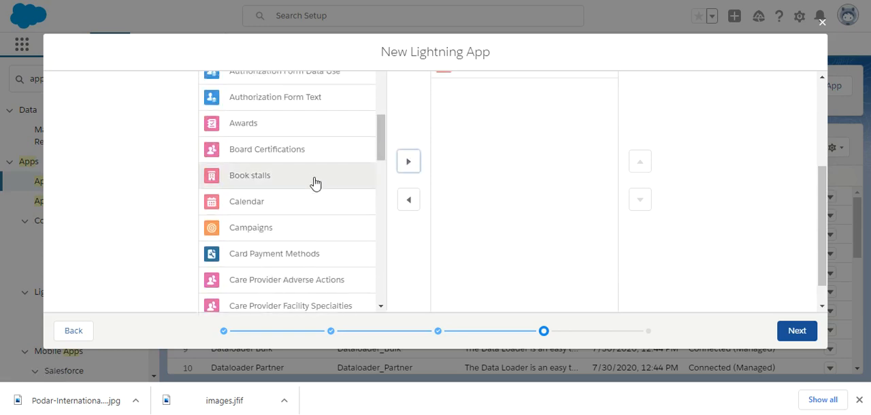
click(410, 167)
Step: Add Contacts to the app's selected navigation items
drag(385, 155, 379, 299)
drag(379, 188, 379, 170)
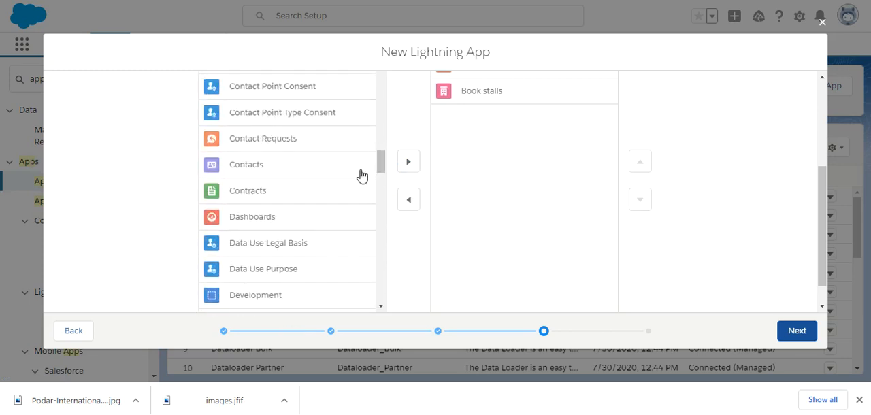
click(270, 176)
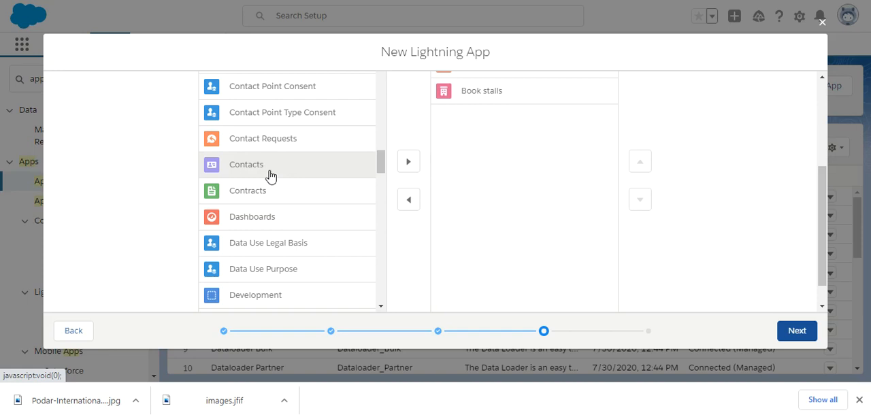
click(407, 164)
Step: Add Schools and Students to the app's selected navigation items
drag(380, 164, 381, 307)
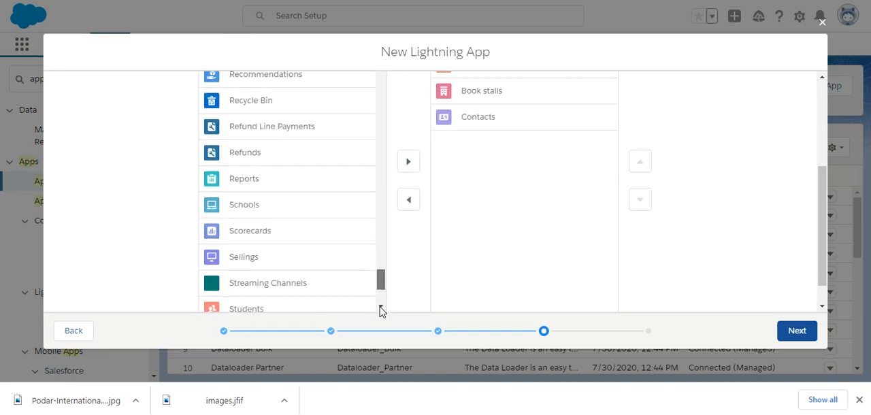
click(282, 209)
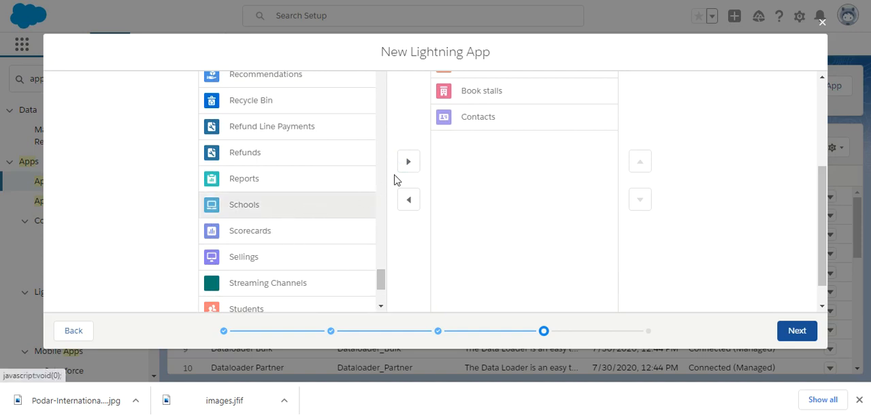
click(408, 163)
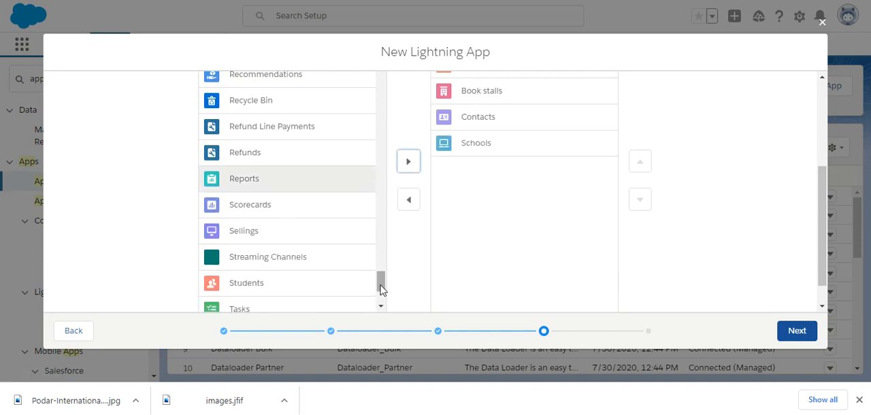
click(298, 280)
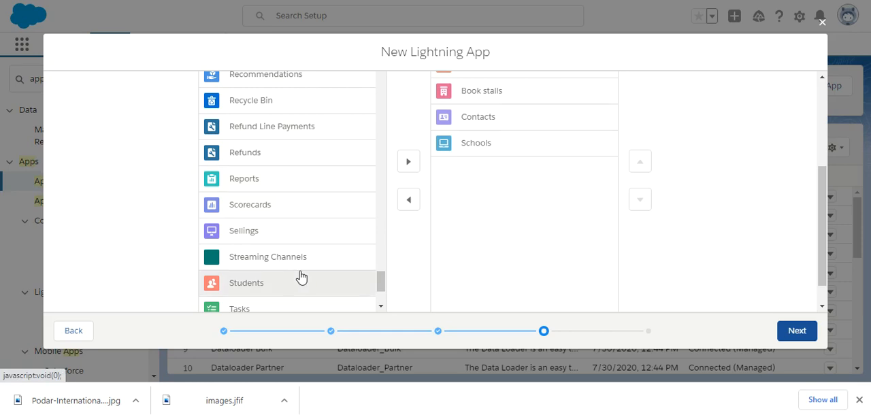
click(405, 162)
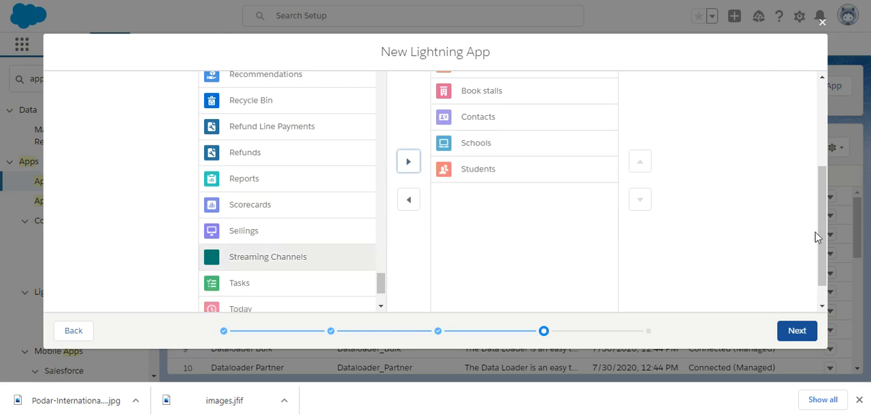
Step: Move Contacts up in the selected navigation items to sit directly below Accounts
drag(824, 234, 822, 189)
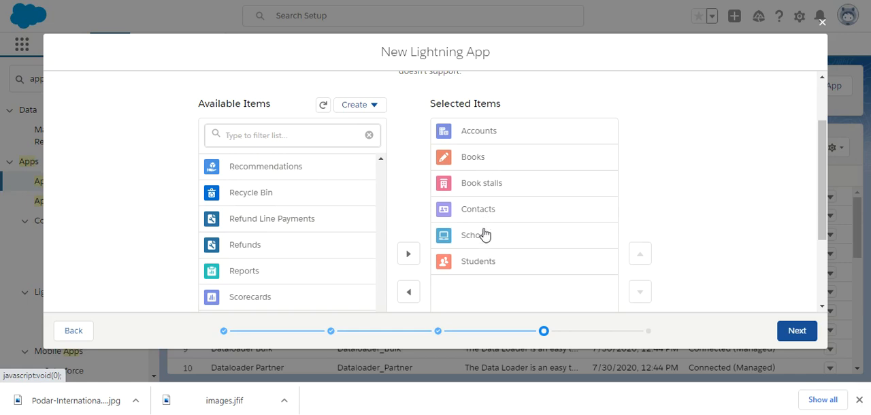
drag(497, 218, 492, 184)
click(496, 212)
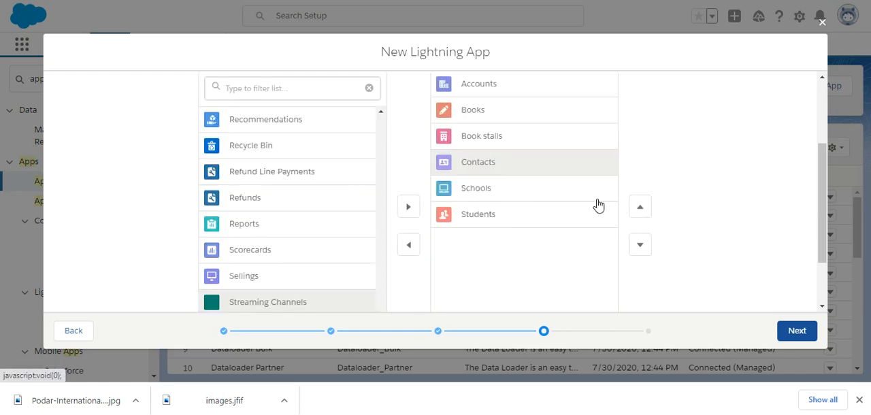
click(643, 210)
click(644, 210)
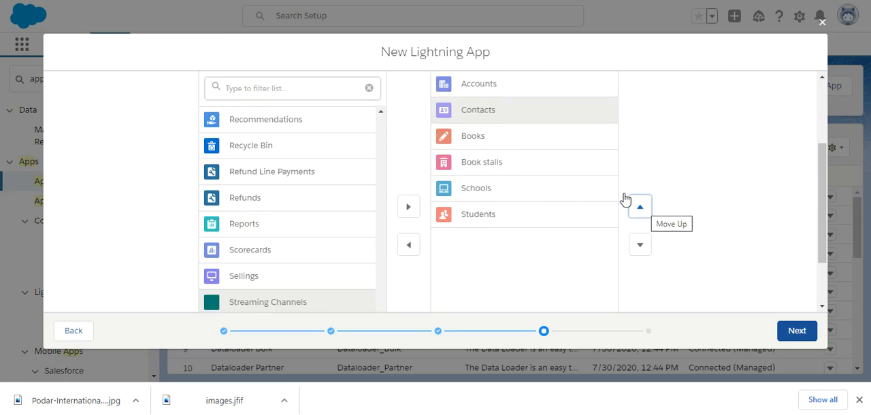
Step: Move Schools up in the selected navigation items to sit directly below Contacts
click(531, 175)
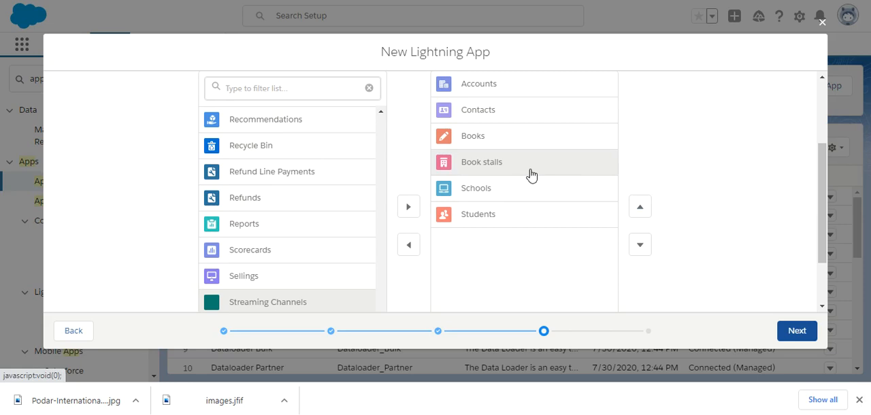
click(498, 194)
click(641, 212)
click(641, 213)
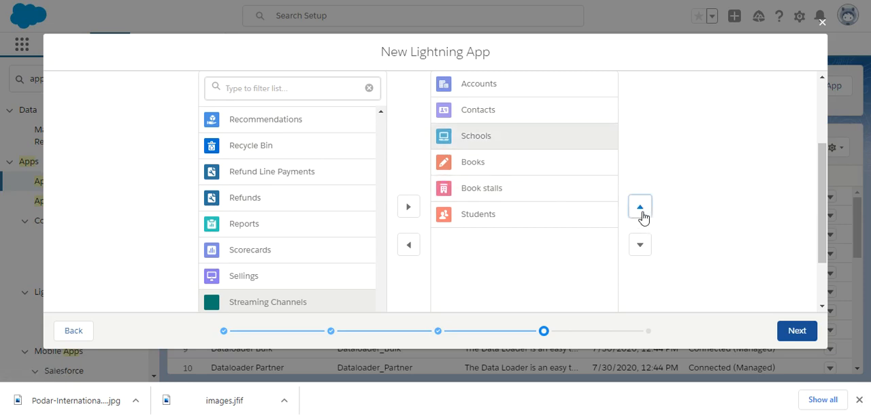
Step: Move Students up to sit directly below Schools, and advance to the User Profiles page
click(550, 223)
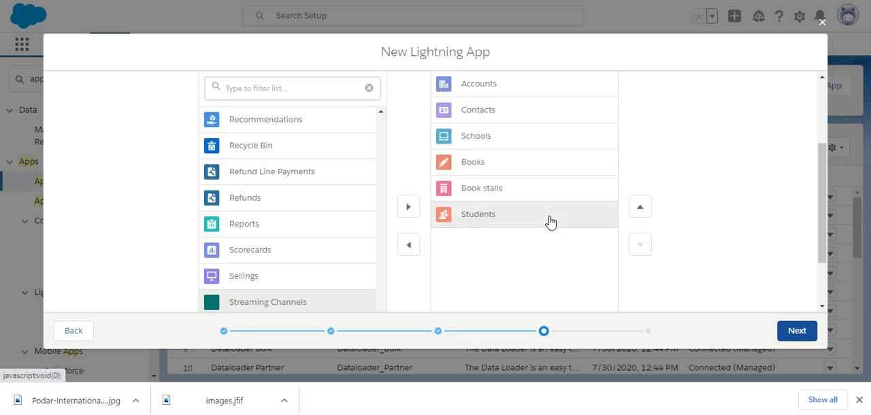
click(636, 216)
click(636, 215)
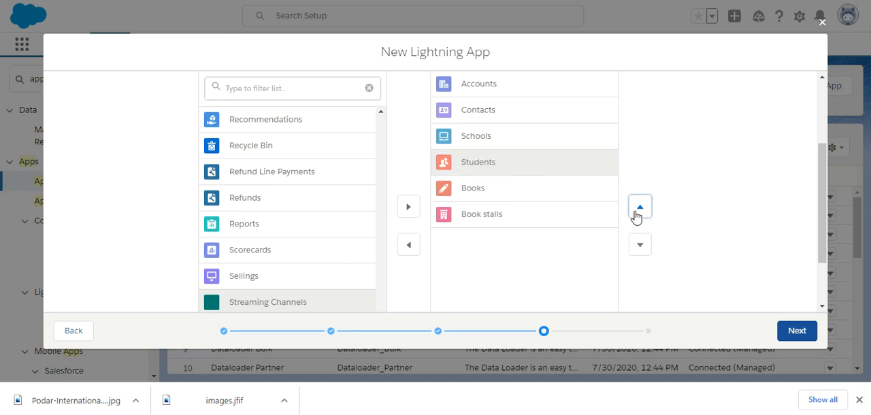
drag(822, 256, 822, 287)
click(802, 332)
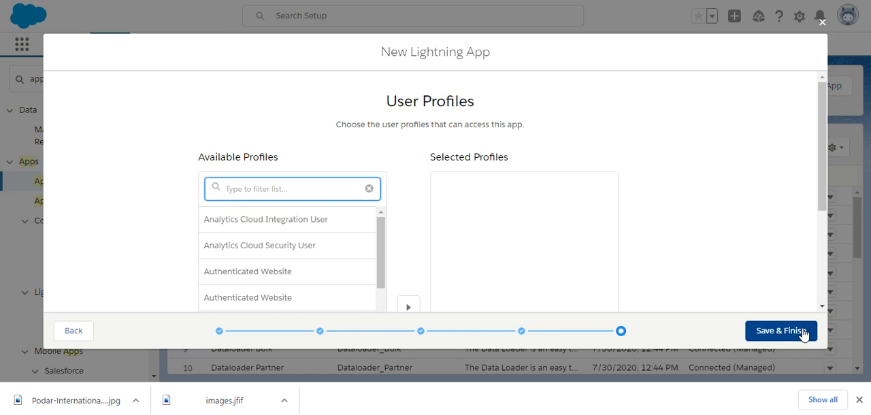
Step: Give the System Administrator profile access to the app, and save and finish the new app
drag(822, 200, 823, 228)
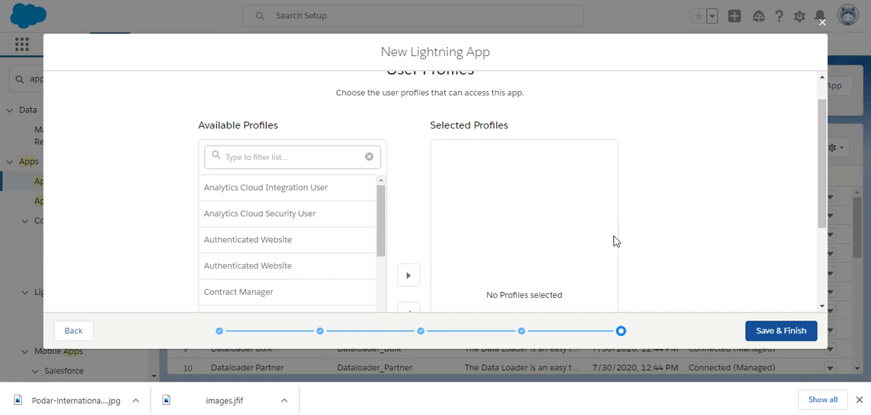
drag(824, 195, 820, 259)
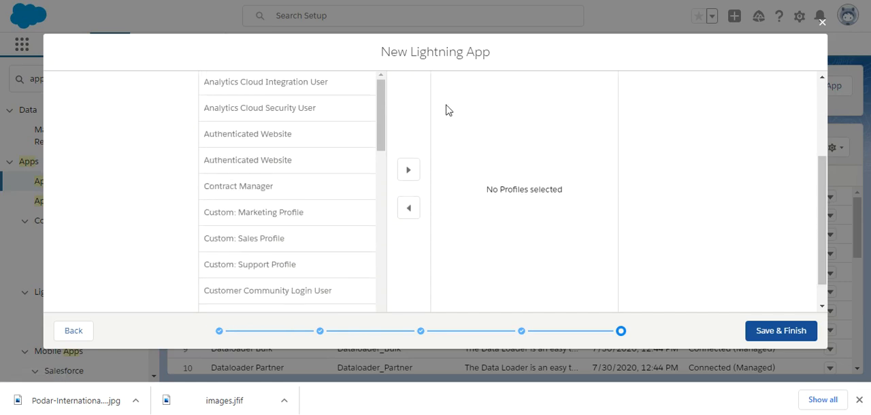
drag(379, 132, 366, 295)
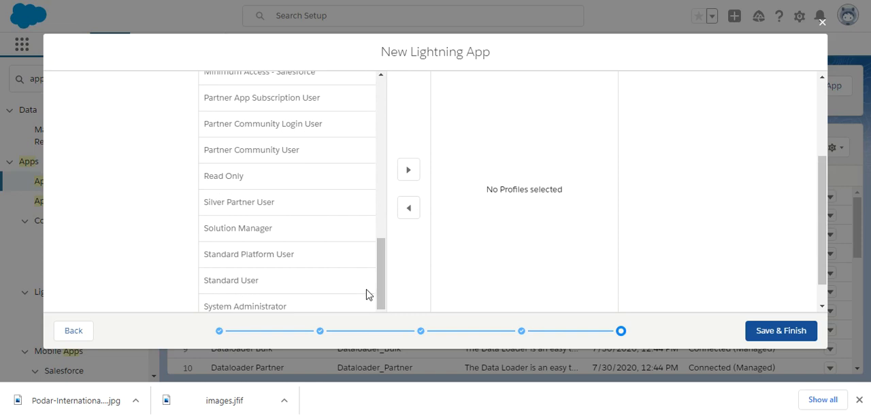
click(285, 306)
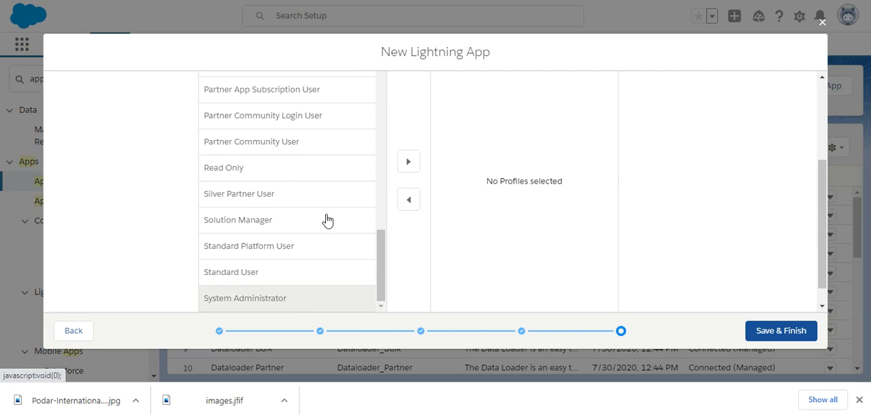
click(408, 161)
drag(823, 247, 820, 209)
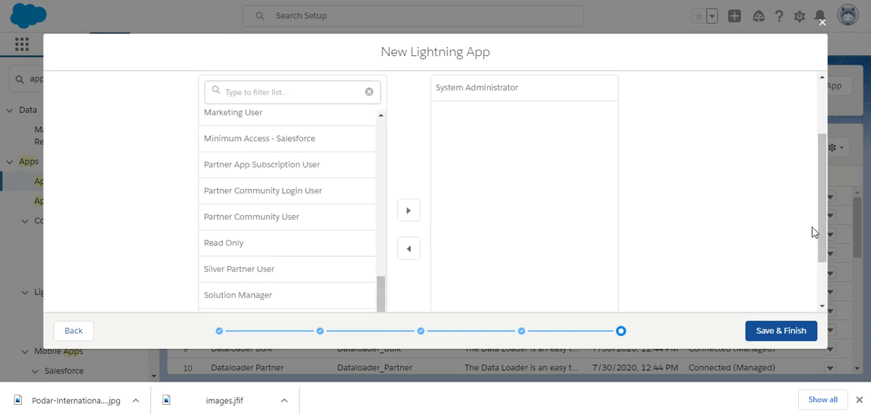
click(783, 333)
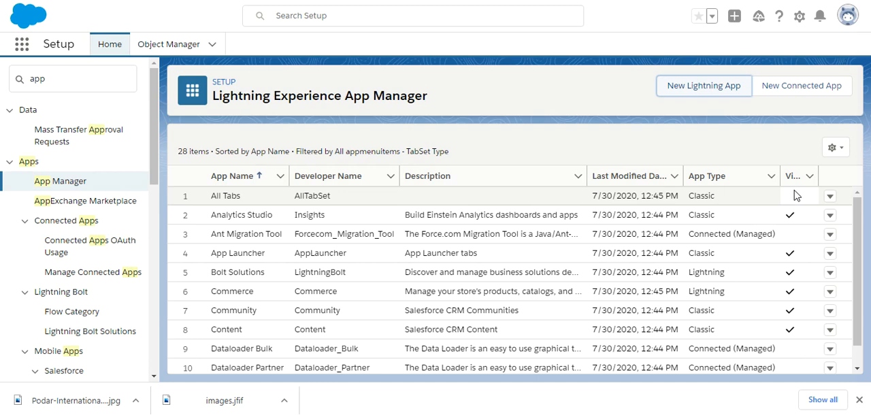
Step: Switch to the Sales home page, reload it, and open the School Management app from the full list of apps
click(591, 1)
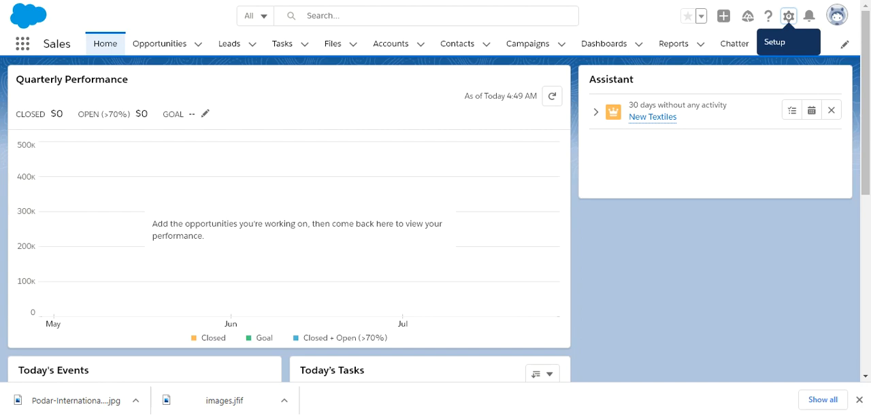
key(F5)
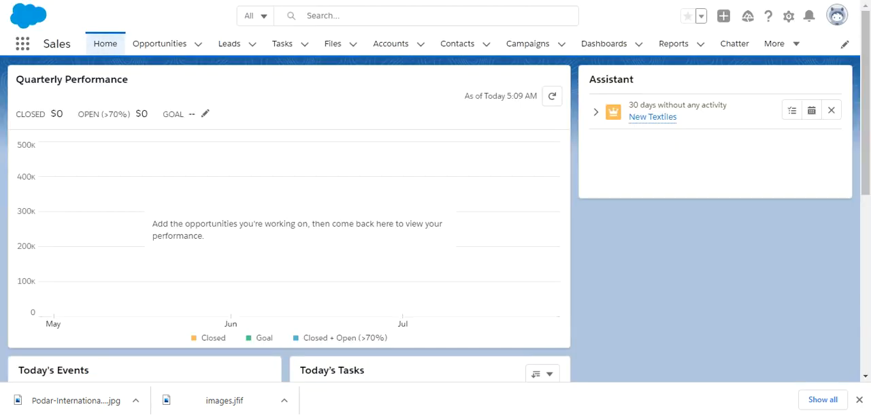
click(22, 43)
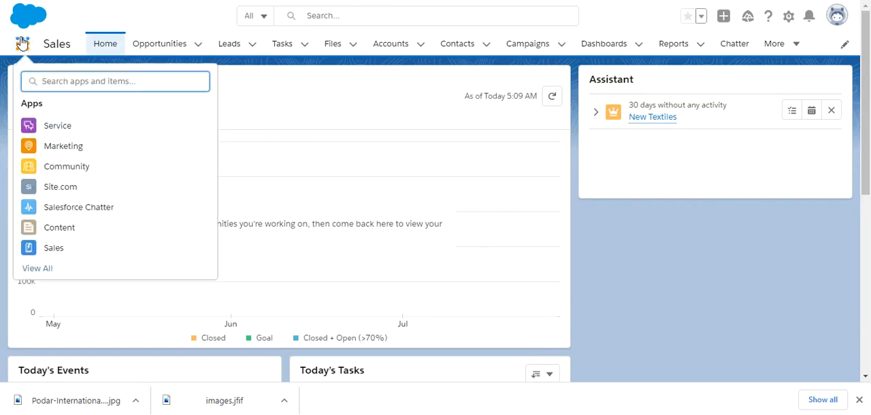
click(37, 269)
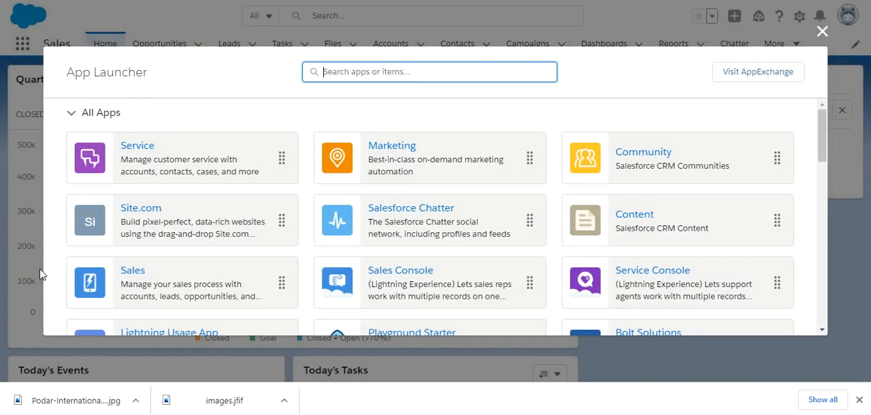
drag(822, 153, 825, 198)
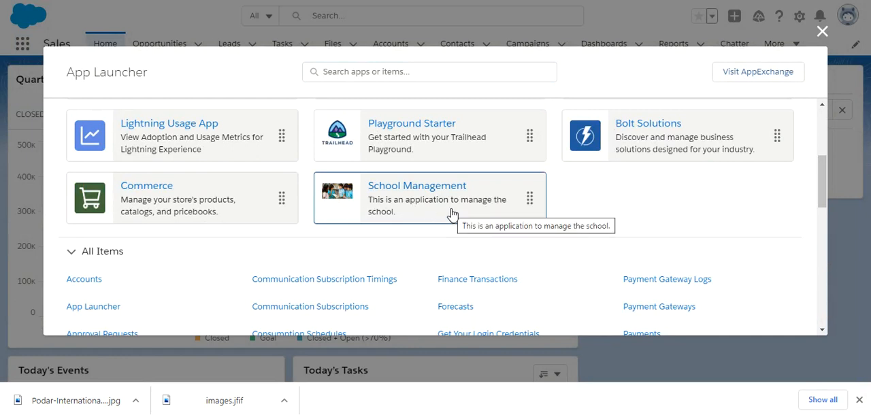
click(417, 190)
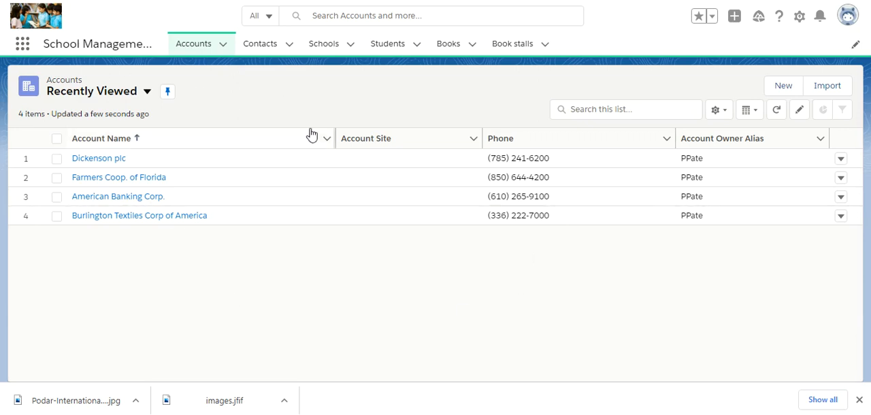
click(23, 44)
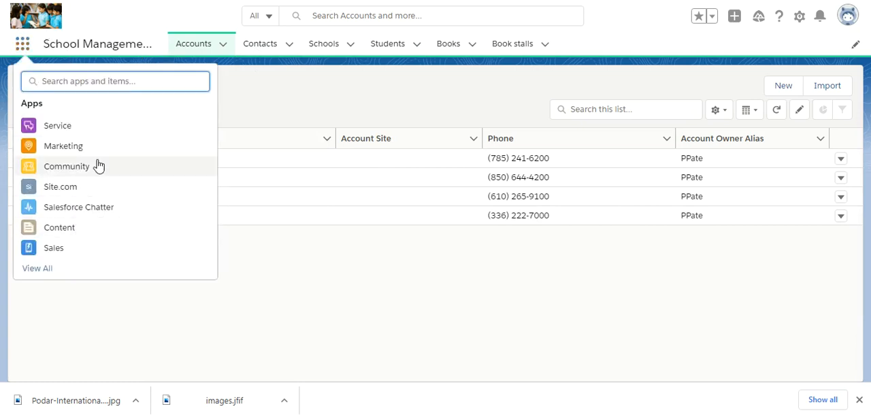
click(270, 264)
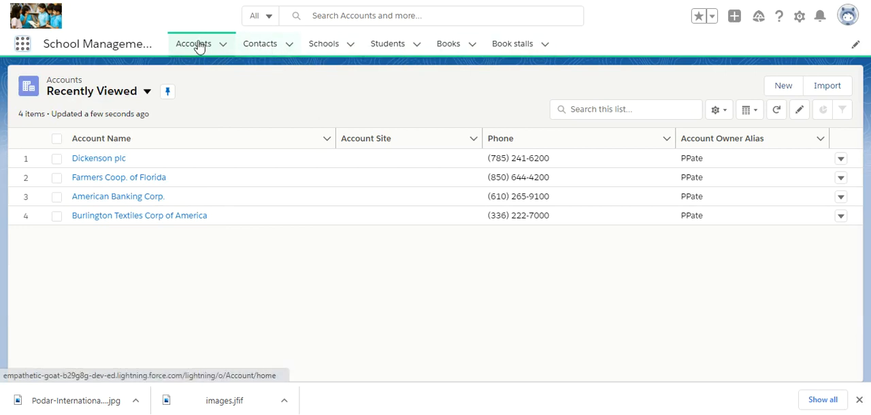
Step: View the School Management app's Contacts, Schools, Students, Books and Book stalls pages in turn
click(269, 46)
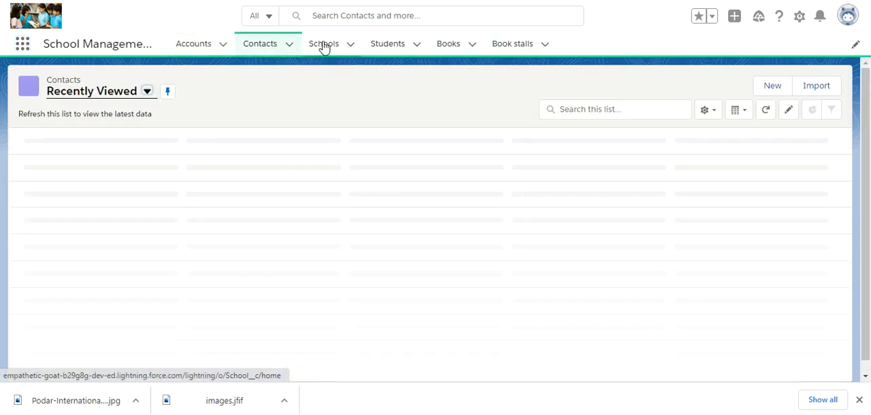
click(325, 46)
click(376, 49)
click(457, 48)
click(521, 45)
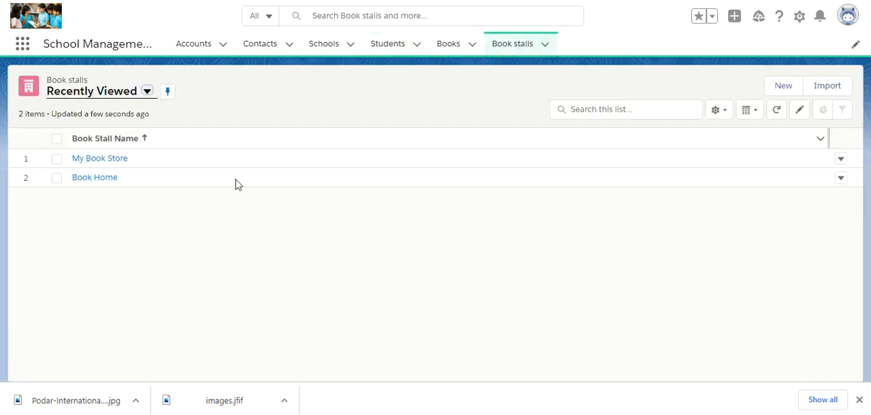